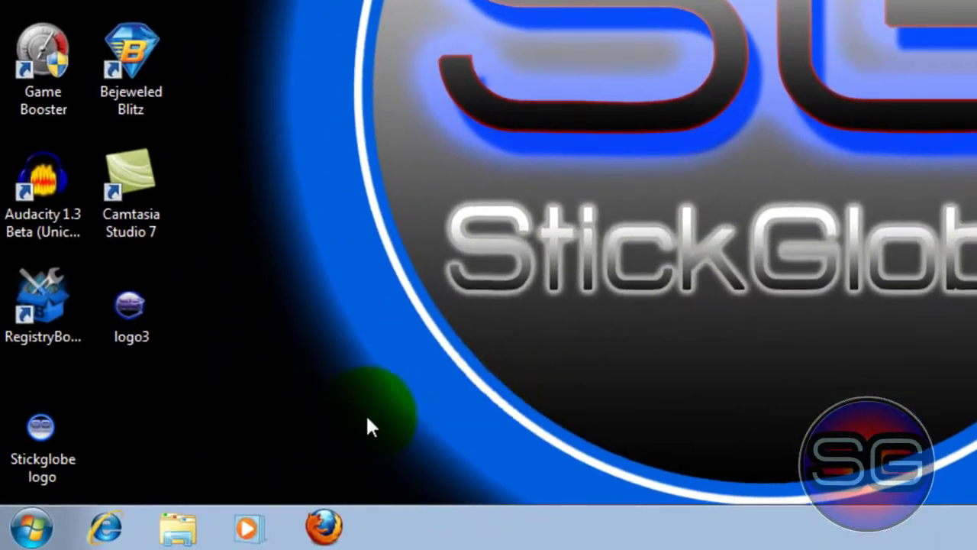
left_click(328, 533)
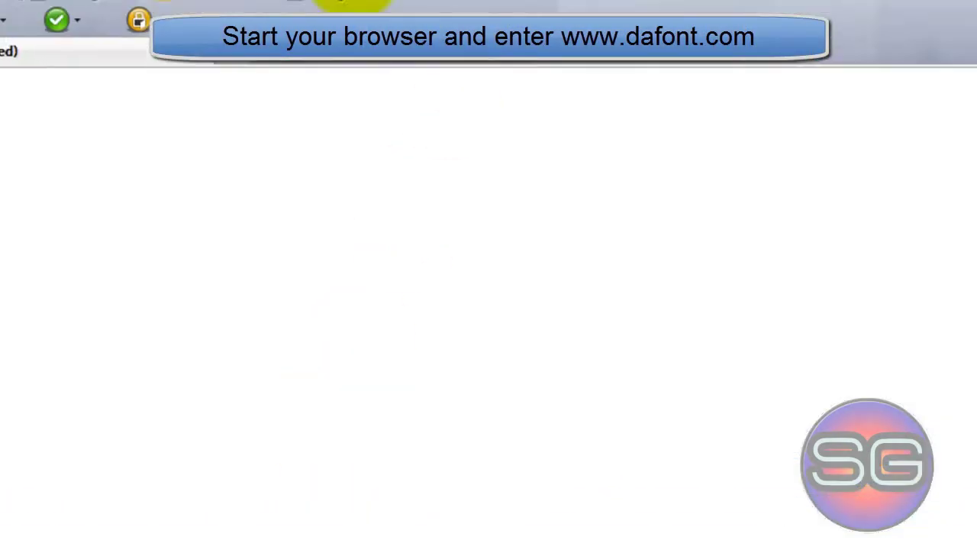
left_click(313, 72)
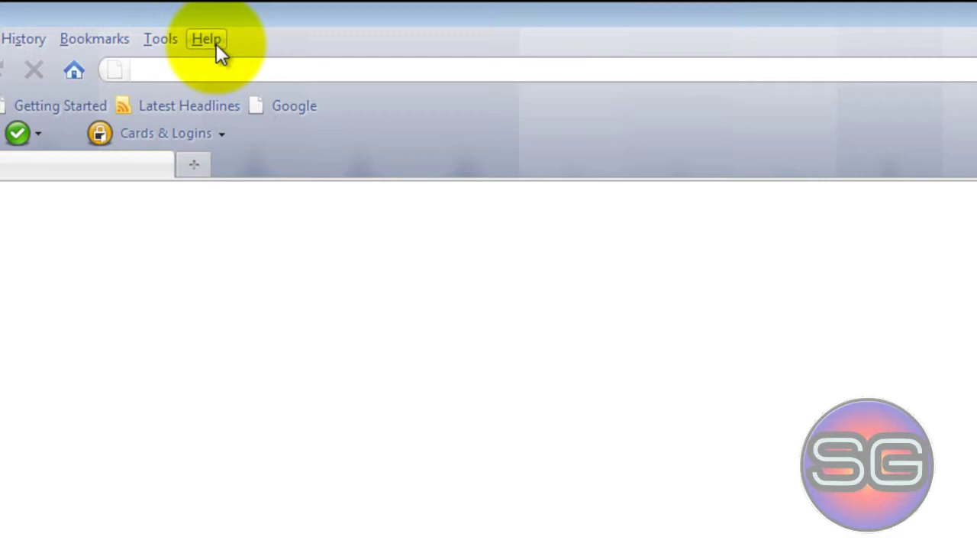
type("ad")
key("BackSpace")
key("BackSpace")
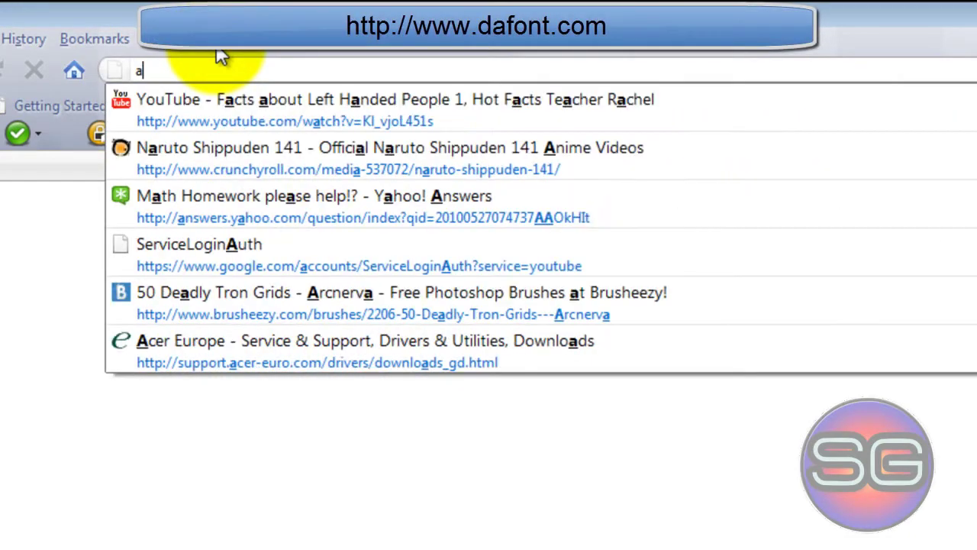
type("dafont")
key("ctrl+Return")
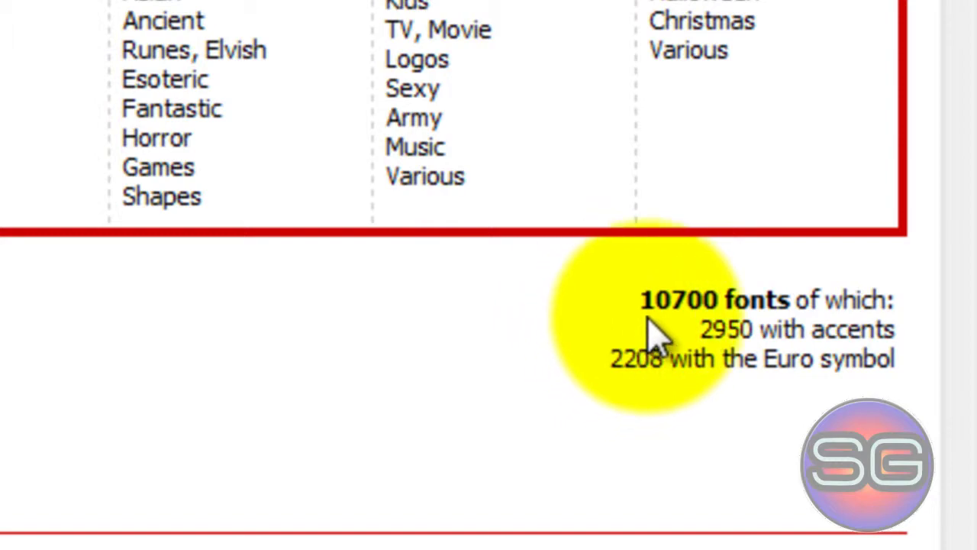
- Highlight the homepage font counts, including the 10700 fonts total
left_click_drag(698, 332, 725, 300)
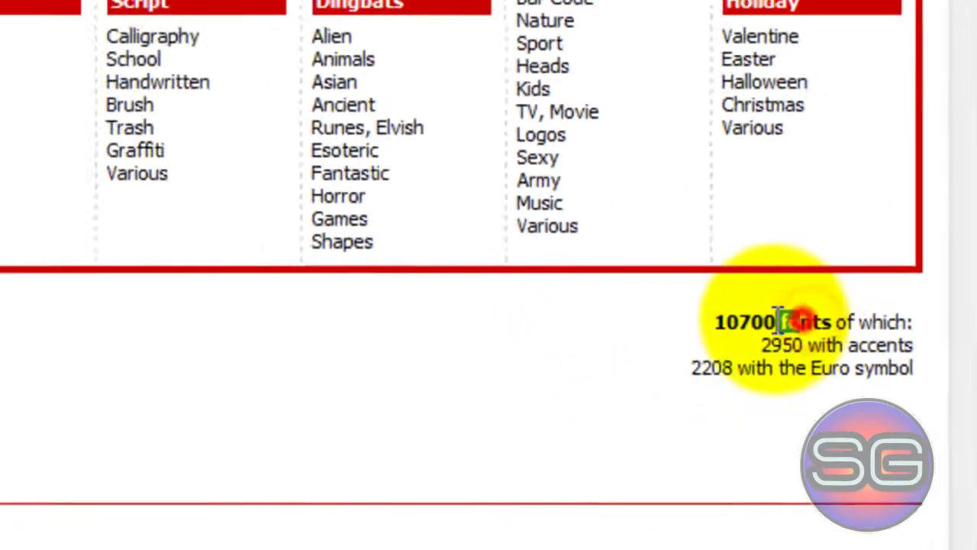
left_click_drag(782, 321, 583, 335)
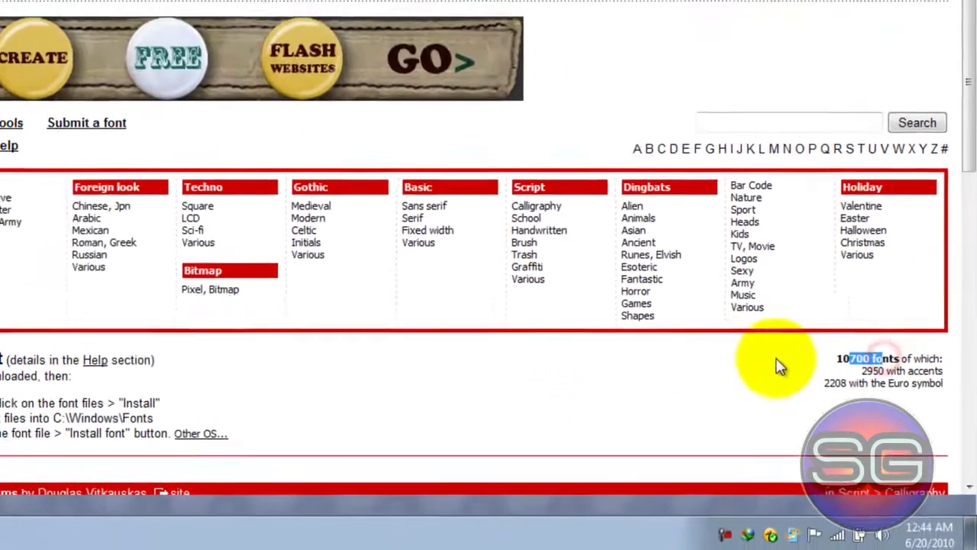
left_click(502, 315)
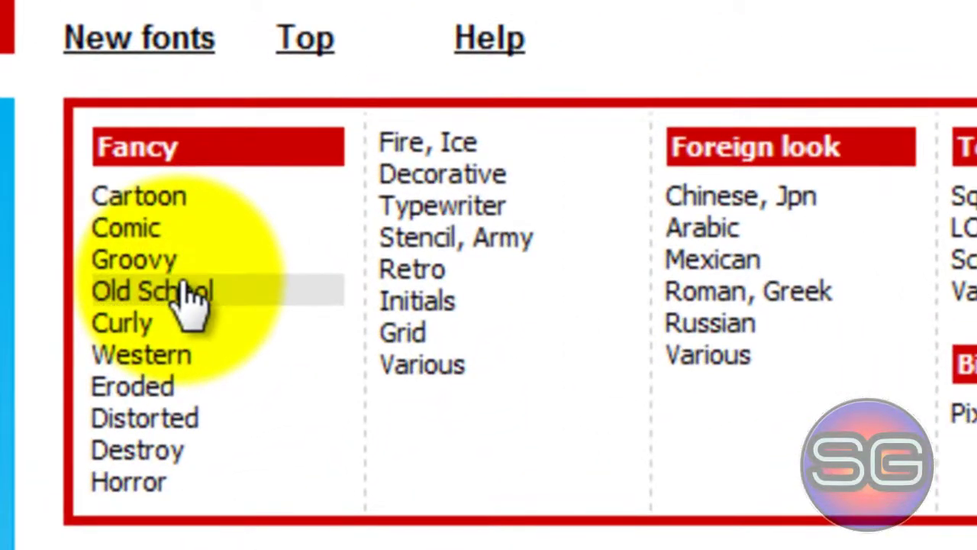
- Open the Old School category and scroll to the Candy Inc. entry
left_click(58, 248)
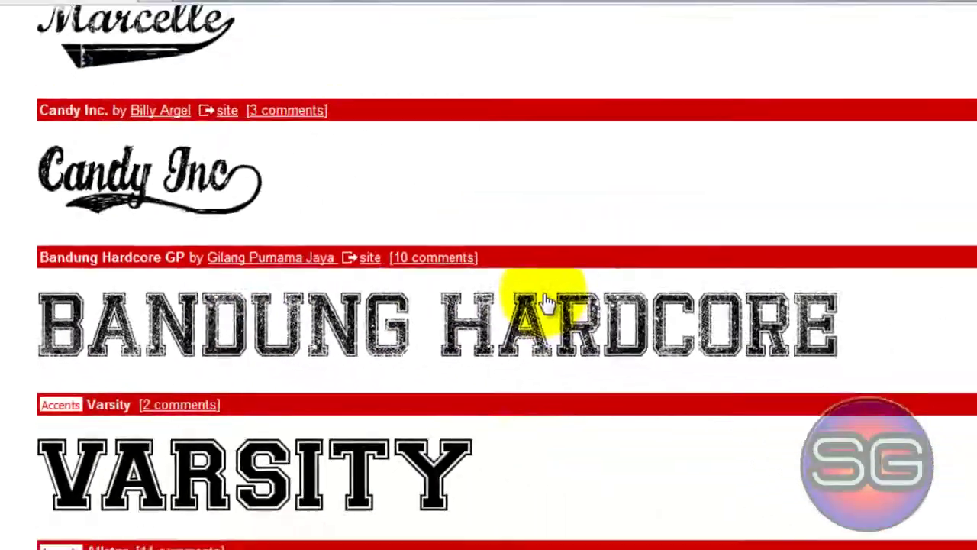
scroll(422, 302, "down", 5)
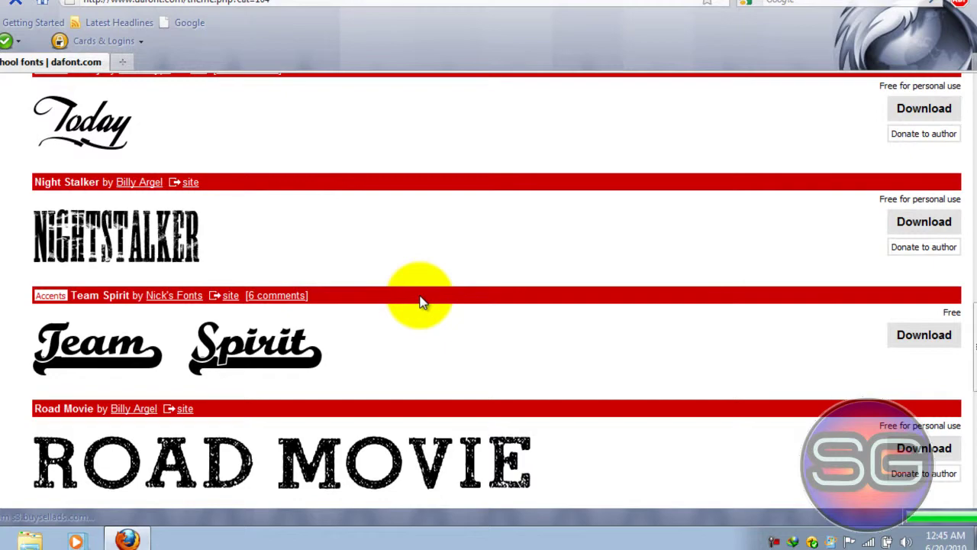
scroll(422, 301, "down", 3)
scroll(421, 306, "up", 5)
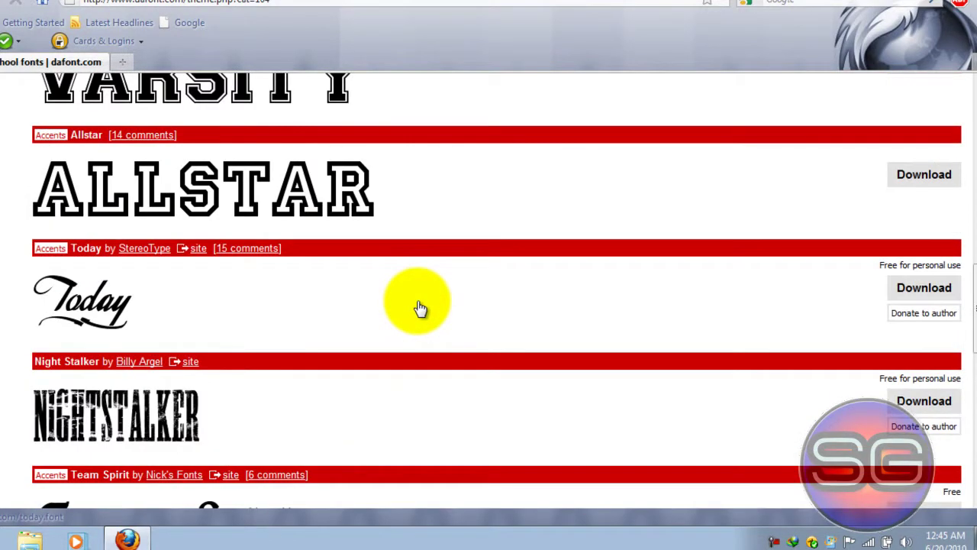
scroll(420, 308, "up", 1)
scroll(132, 340, "up", 4)
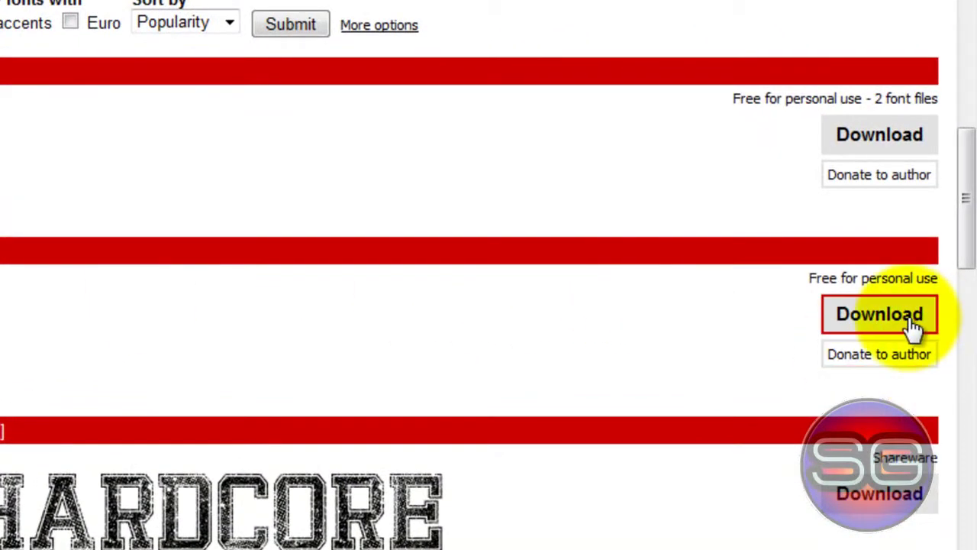
- Download Candy Inc. as candy_inc.zip (578.90 KB) into Documents\Downloads\Compressed
left_click(909, 327)
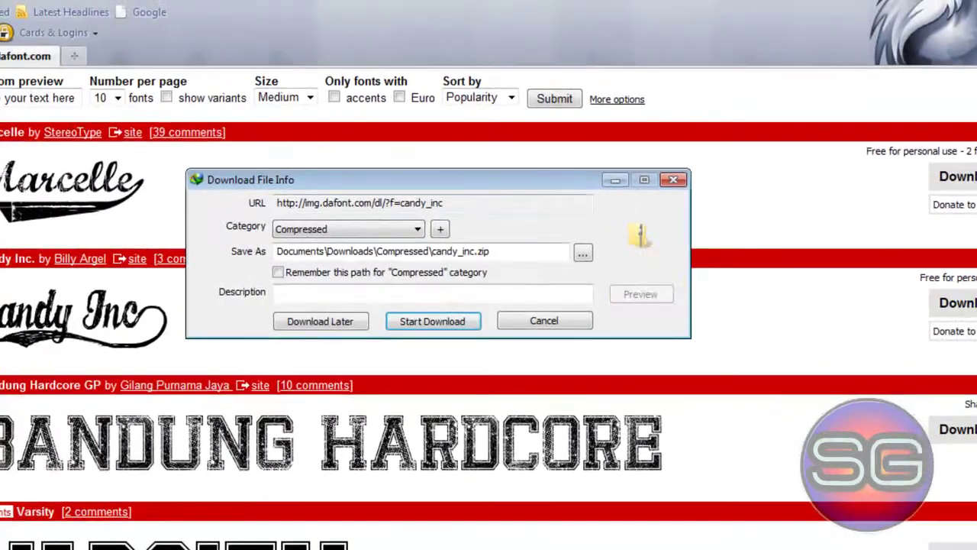
left_click_drag(489, 187, 489, 200)
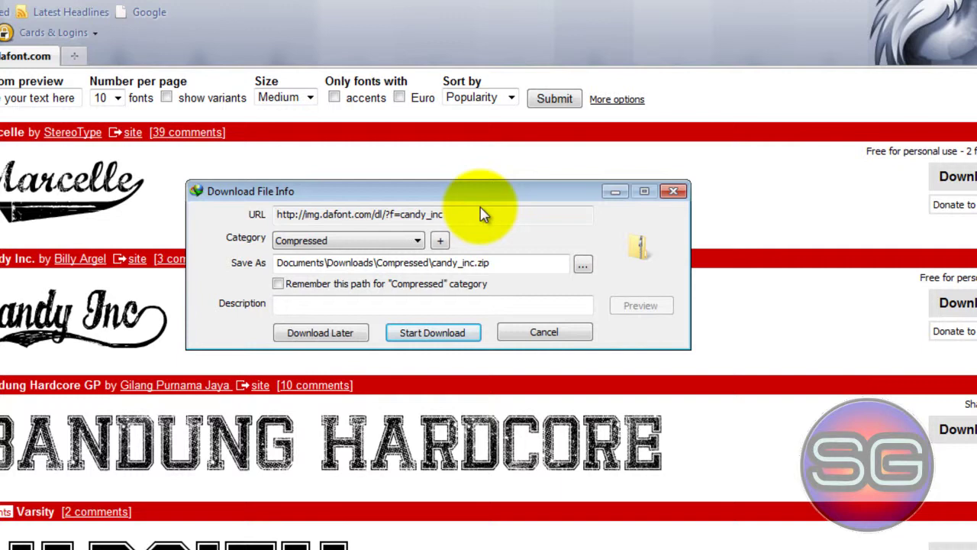
left_click_drag(484, 196, 542, 197)
left_click(495, 331)
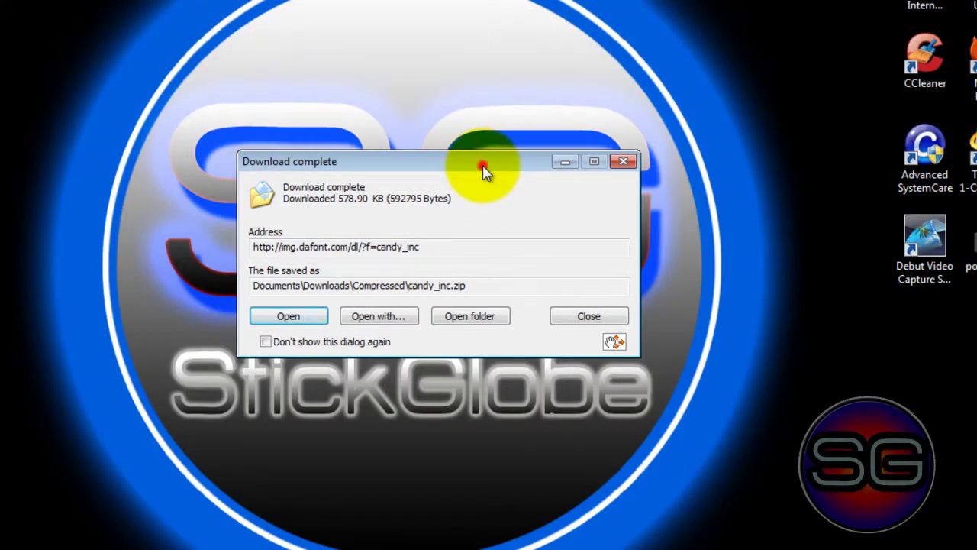
- Open candy_inc.zip and extract all its files into the suggested folder
left_click_drag(483, 171, 471, 142)
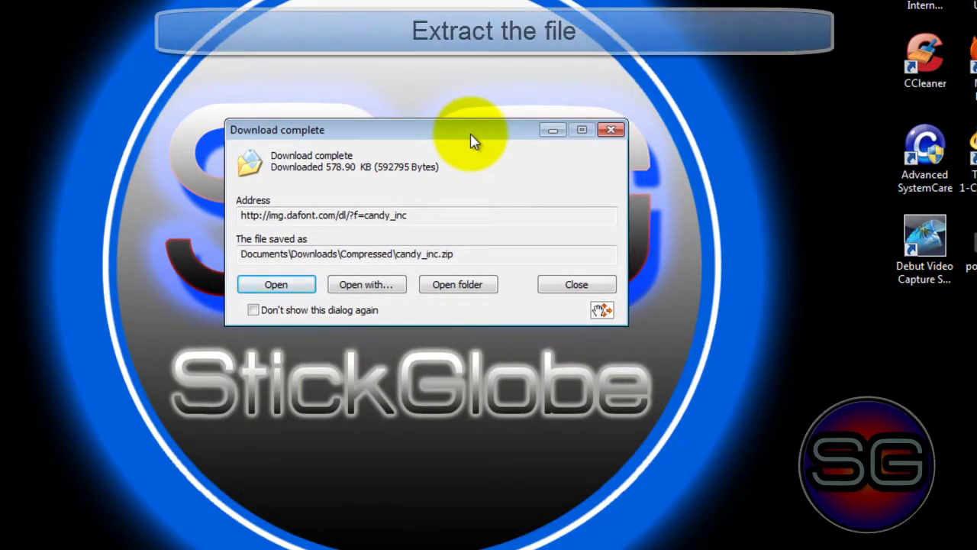
left_click(281, 286)
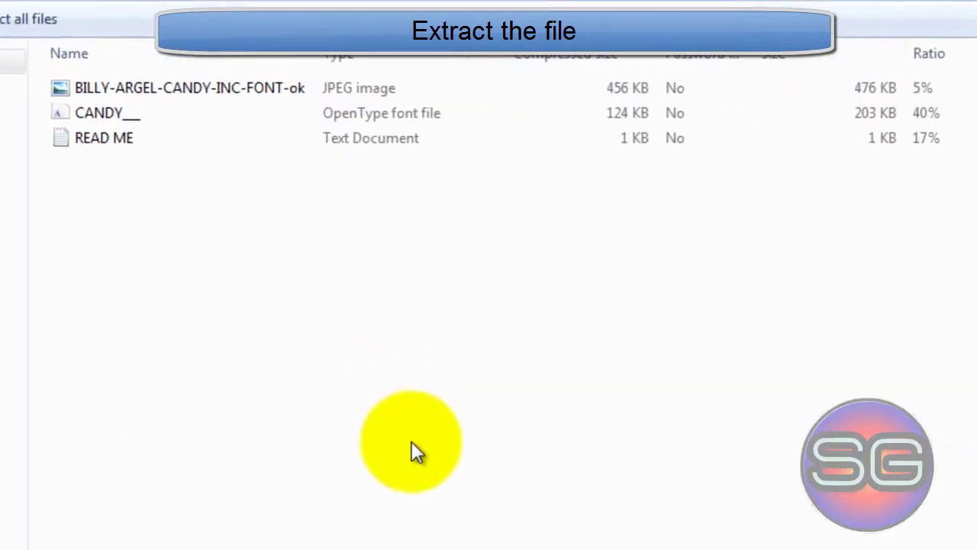
left_click_drag(332, 305, 122, 180)
right_click(221, 242)
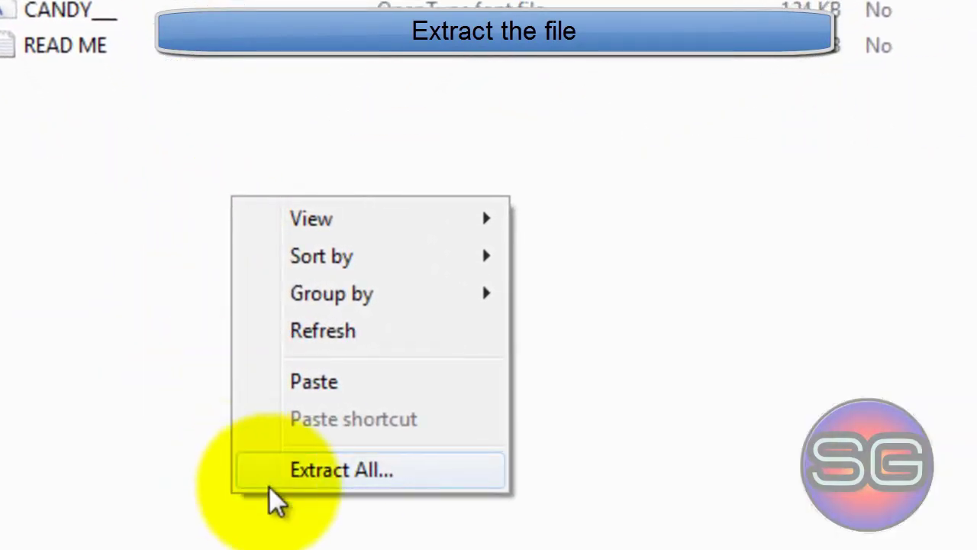
left_click(306, 477)
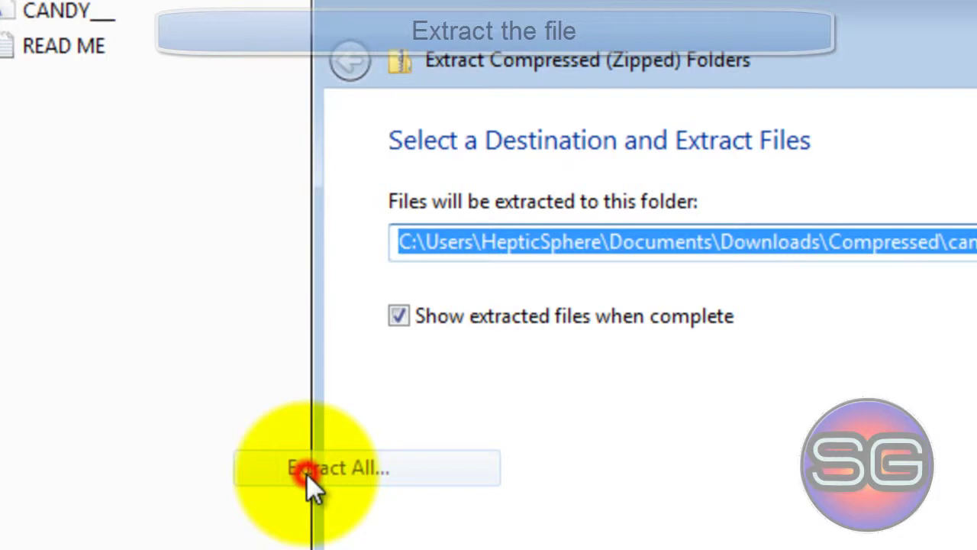
left_click(700, 517)
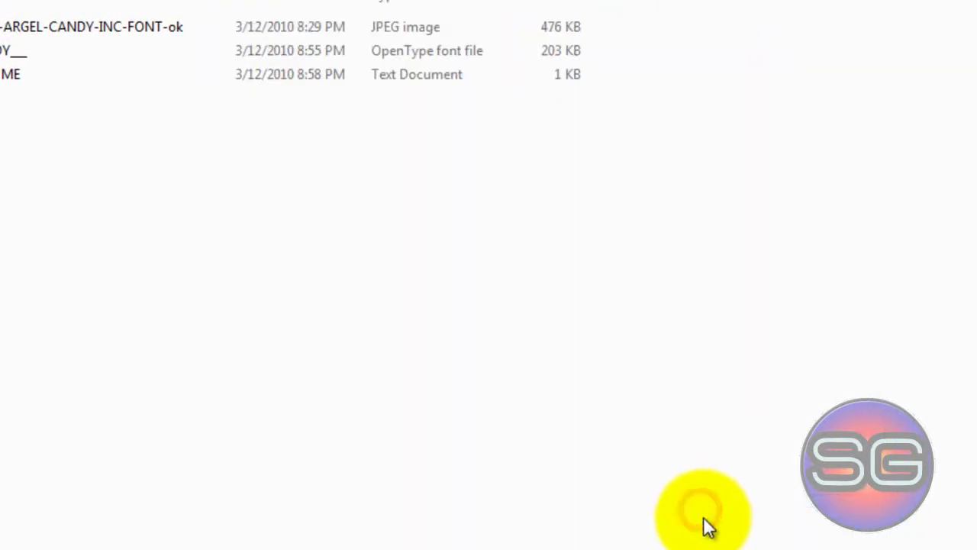
- Copy the CANDY__ font file from the extracted folder
left_click_drag(398, 310, 812, 220)
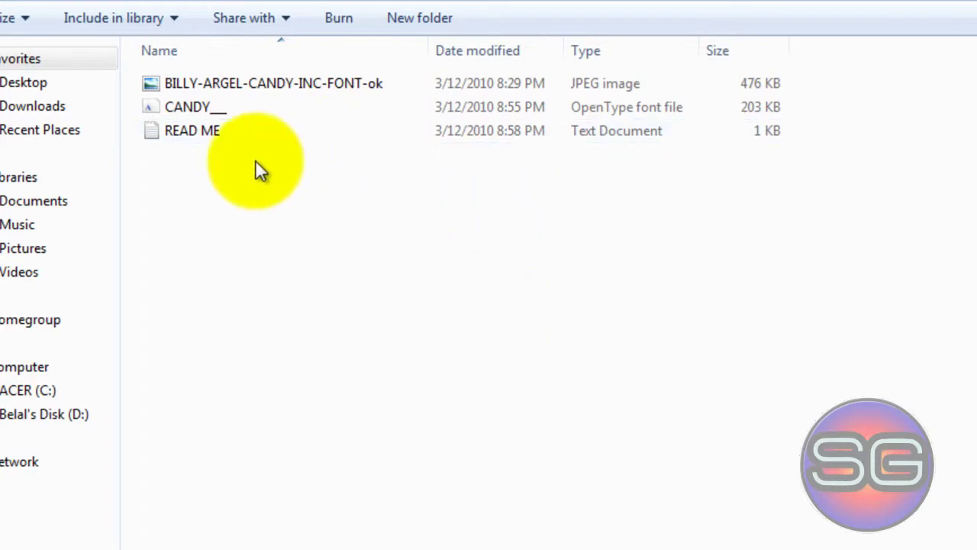
right_click(221, 108)
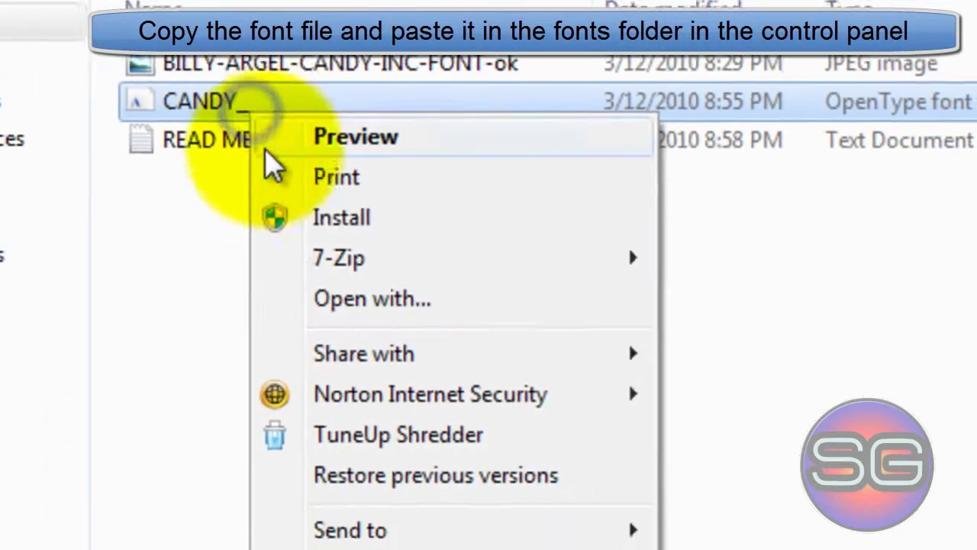
left_click(451, 549)
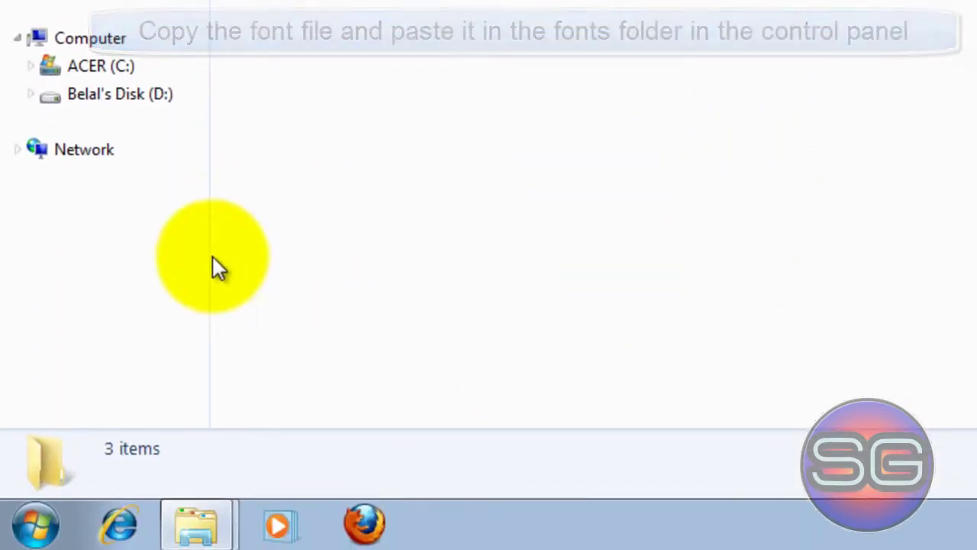
- Open the Fonts folder in Control Panel from the Start menu
left_click(30, 527)
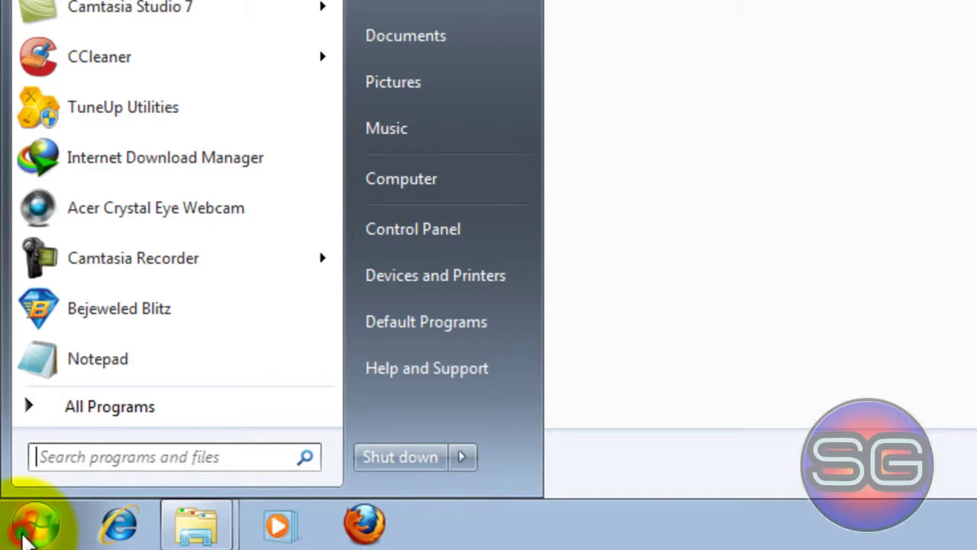
left_click(424, 233)
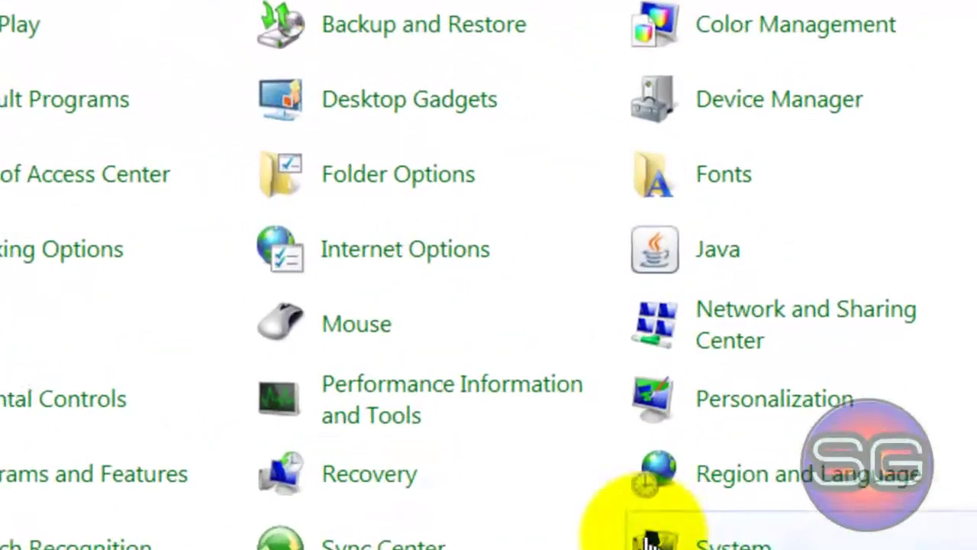
left_click(729, 197)
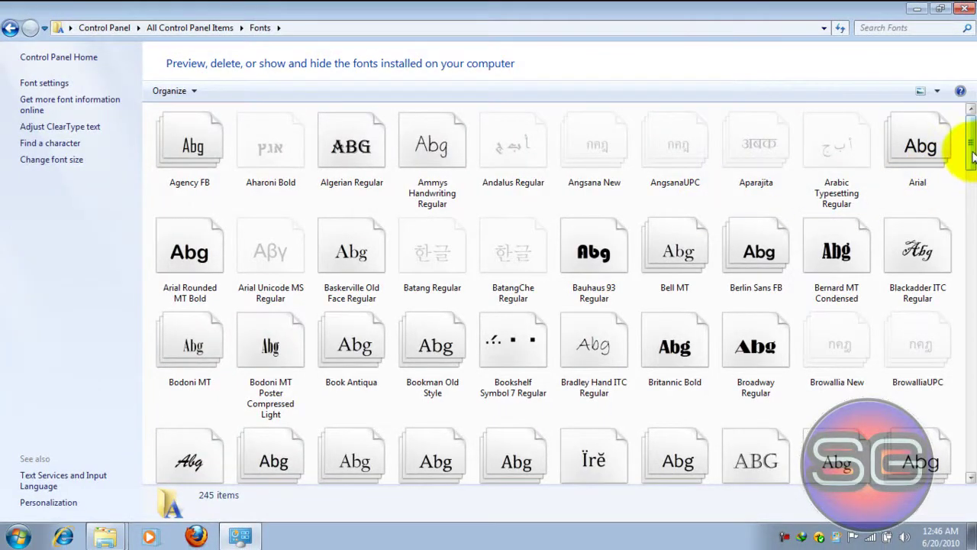
- Paste the copied font to install CANDYINC, then close the Fonts window
mouse_move(972, 153)
left_mouse_down()
mouse_move(971, 207)
mouse_move(974, 148)
left_mouse_up()
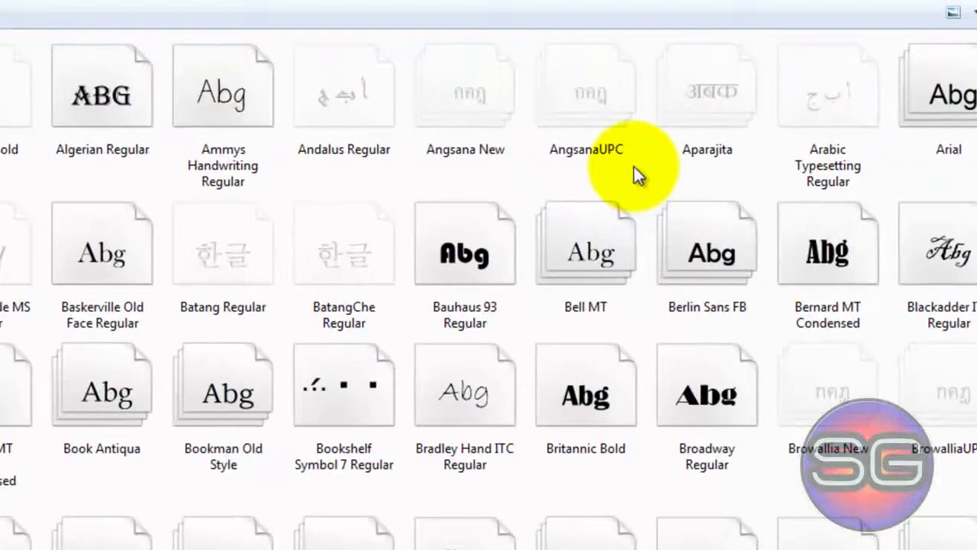
right_click(706, 192)
left_click(672, 284)
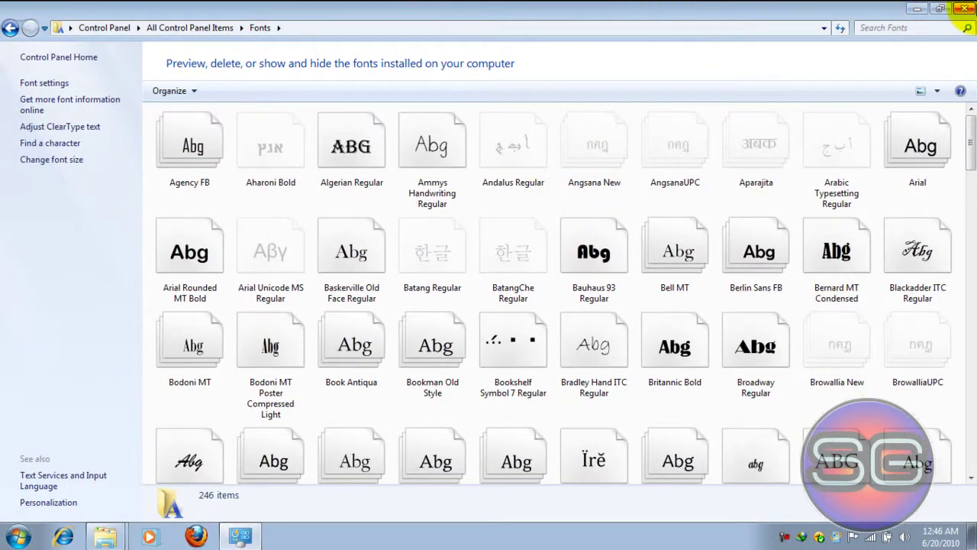
left_click(968, 9)
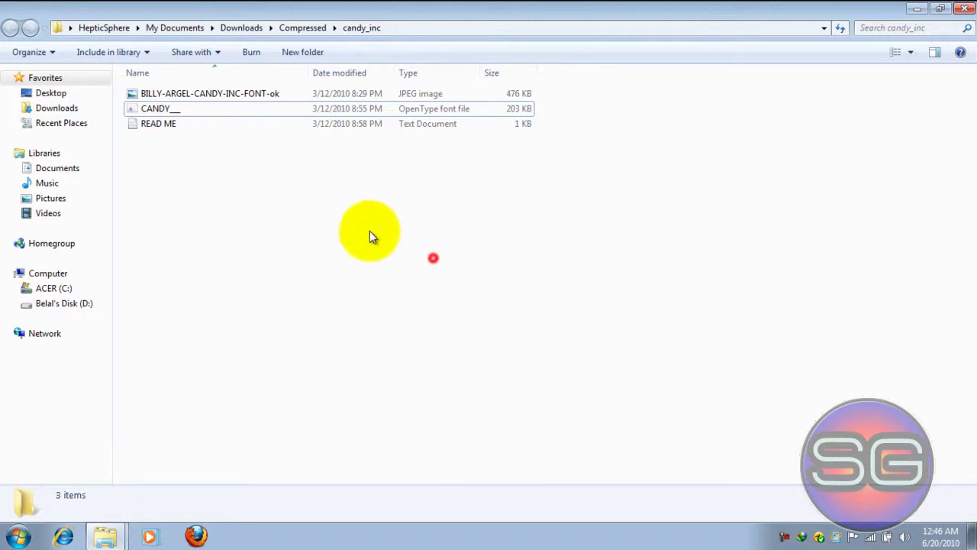
- Install the CANDY font from its preview, replacing the already installed copy
double_click(176, 110)
left_click(207, 93)
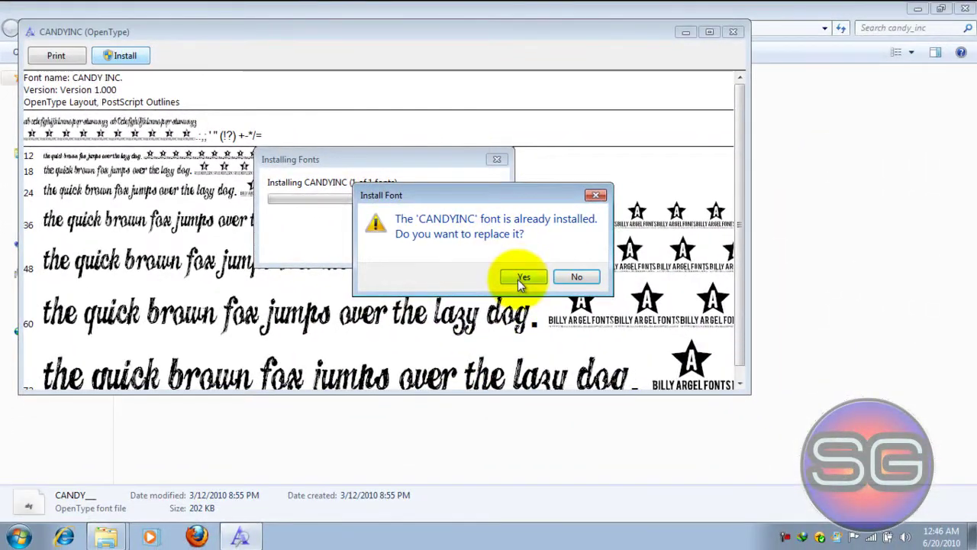
left_click(517, 280)
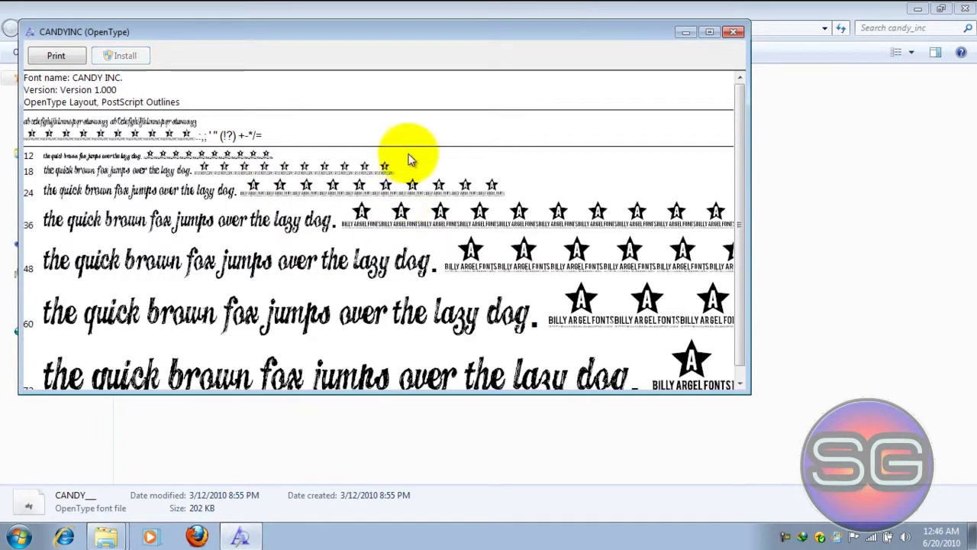
- Close the font preview and both Explorer windows to reveal the desktop
left_click(737, 32)
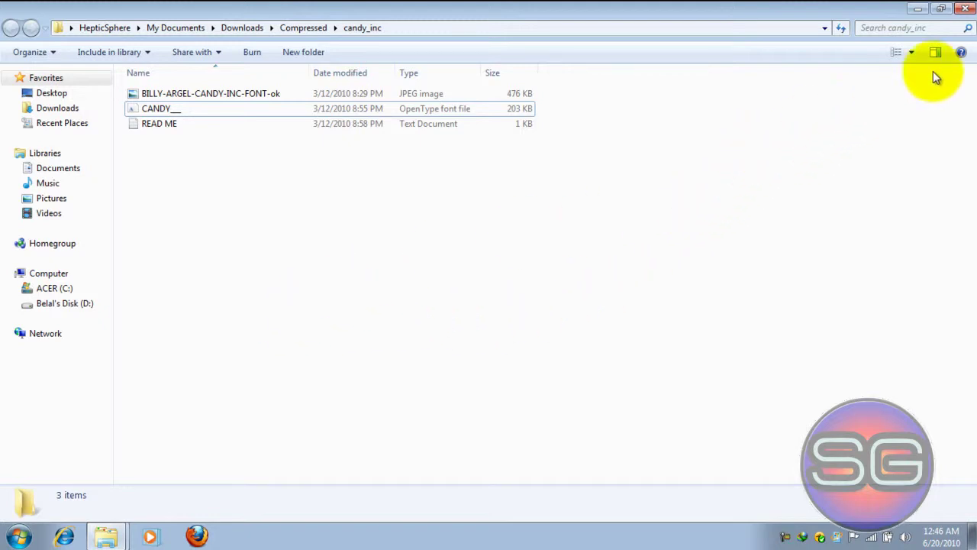
left_click(967, 9)
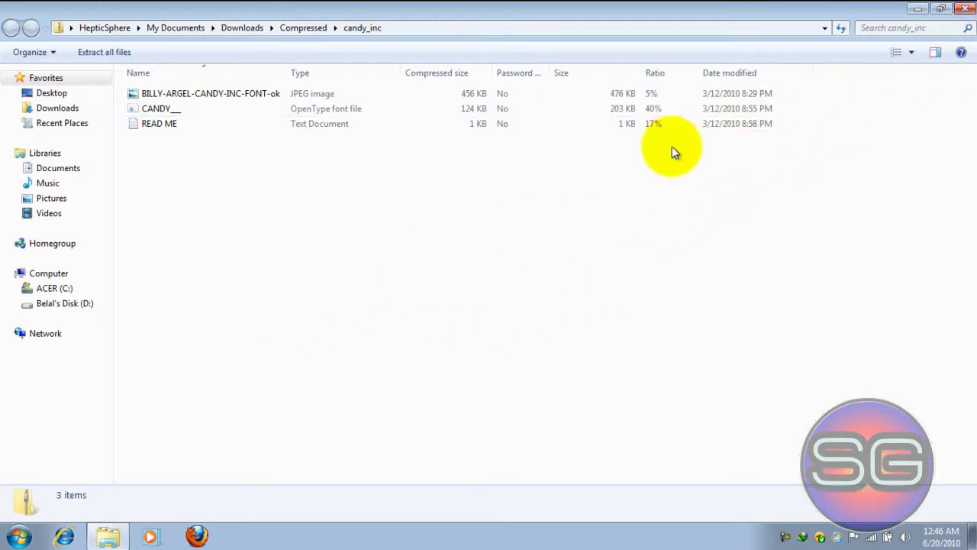
left_click(968, 9)
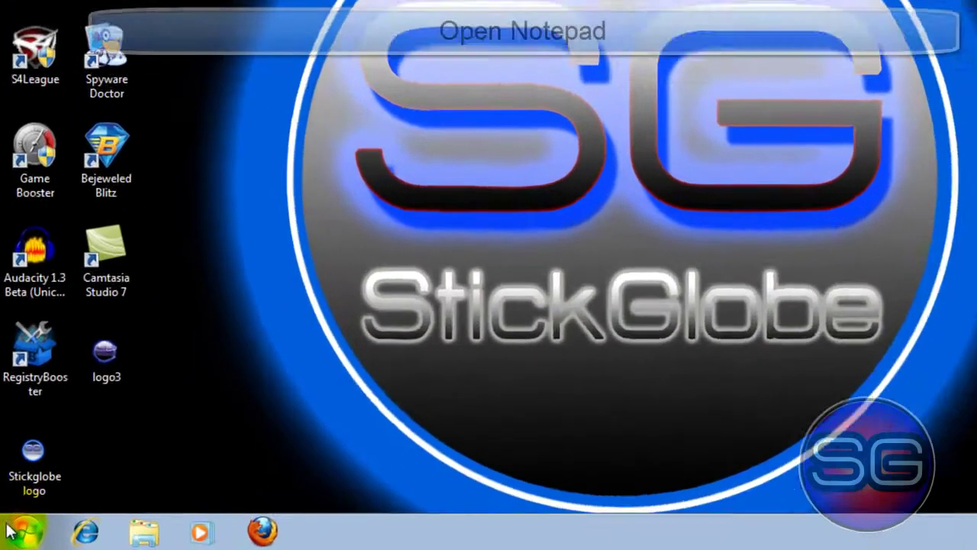
- Launch Notepad from the Start menu, type StickGlobe, and select the word
left_click(18, 536)
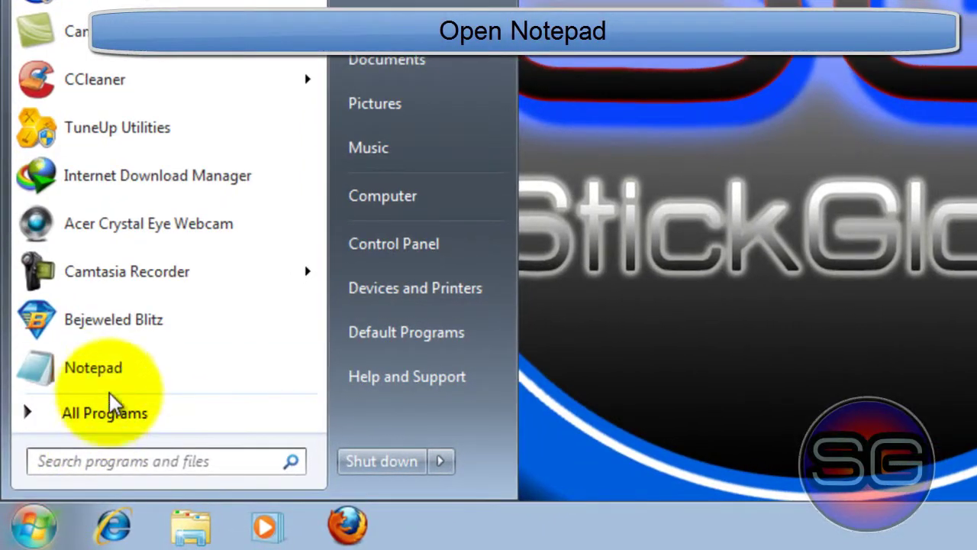
left_click(113, 368)
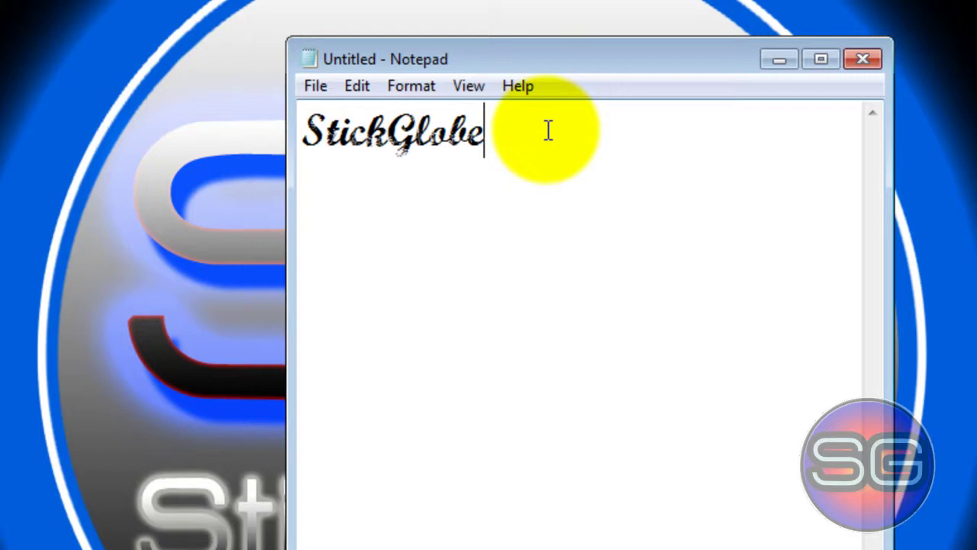
left_click_drag(545, 129, 275, 130)
- Search 'candy' in the Font dialog and apply CANDY INC. TRIAL, Regular, size 28
left_click(409, 86)
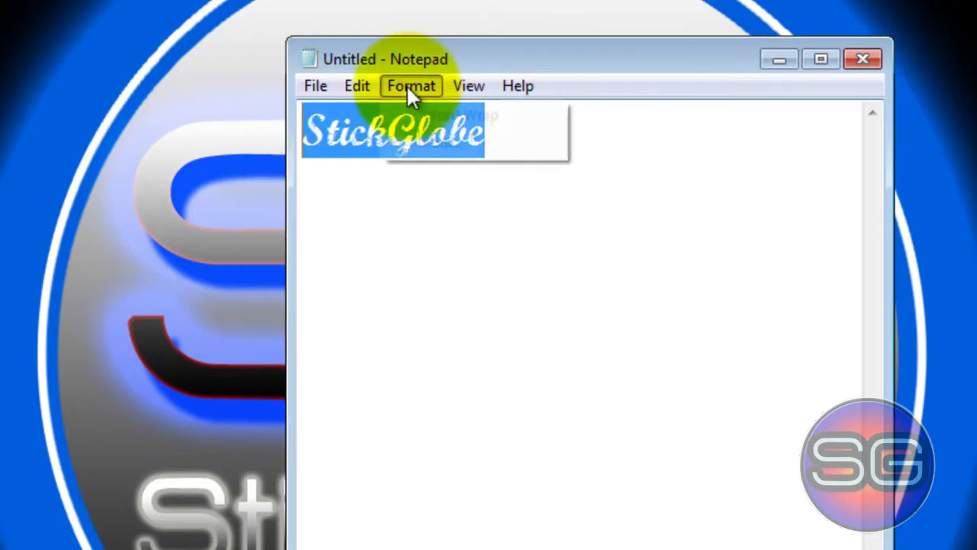
left_click(429, 144)
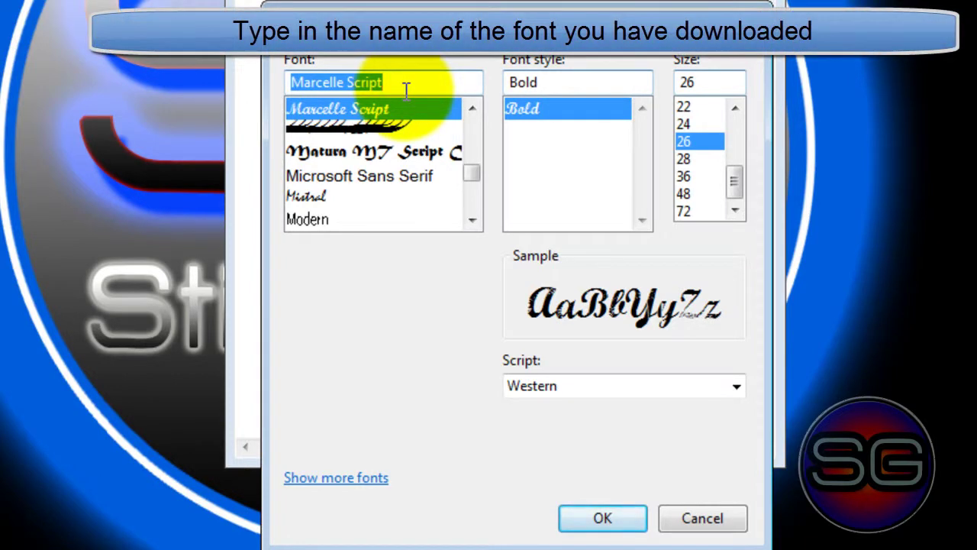
type("candy")
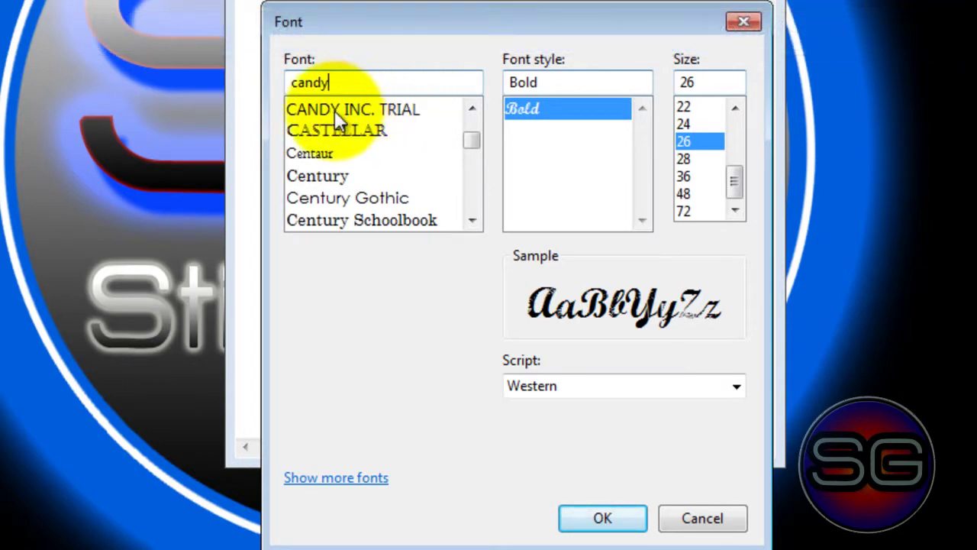
left_click(379, 109)
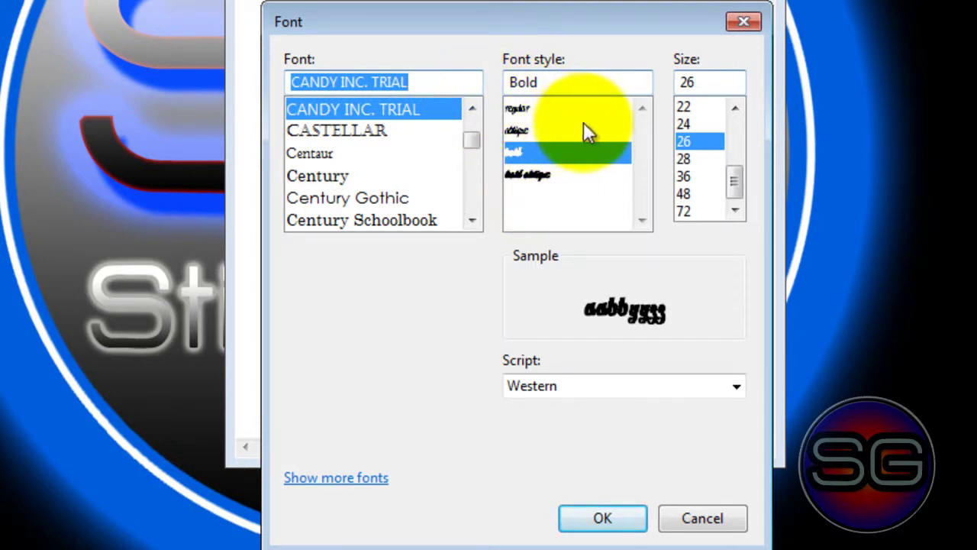
left_click(535, 111)
left_click(532, 128)
left_click(533, 152)
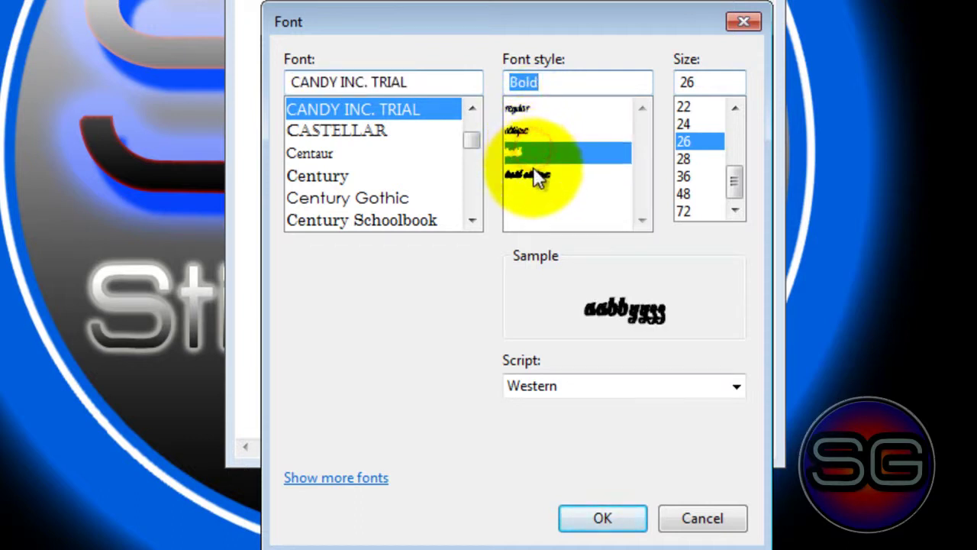
left_click(537, 174)
left_click(537, 108)
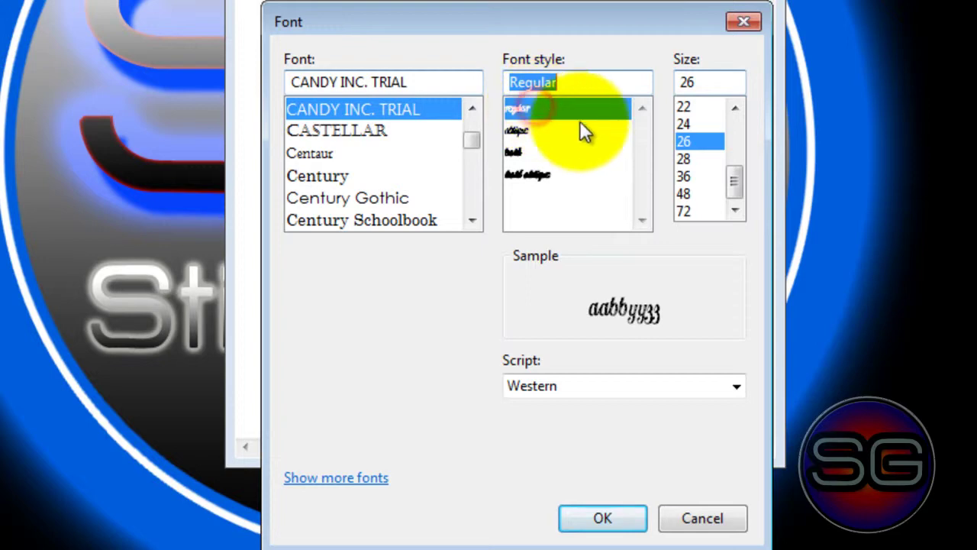
left_click(684, 157)
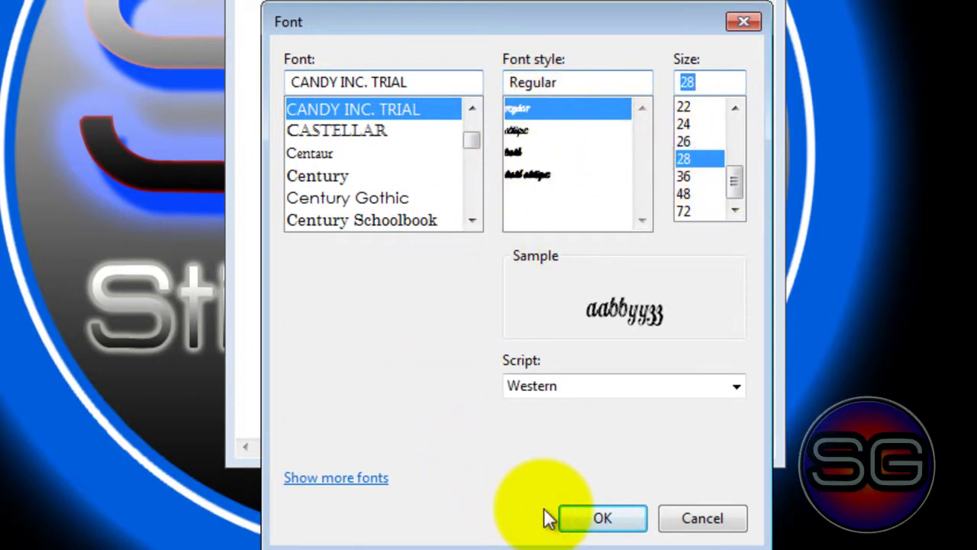
left_click(615, 525)
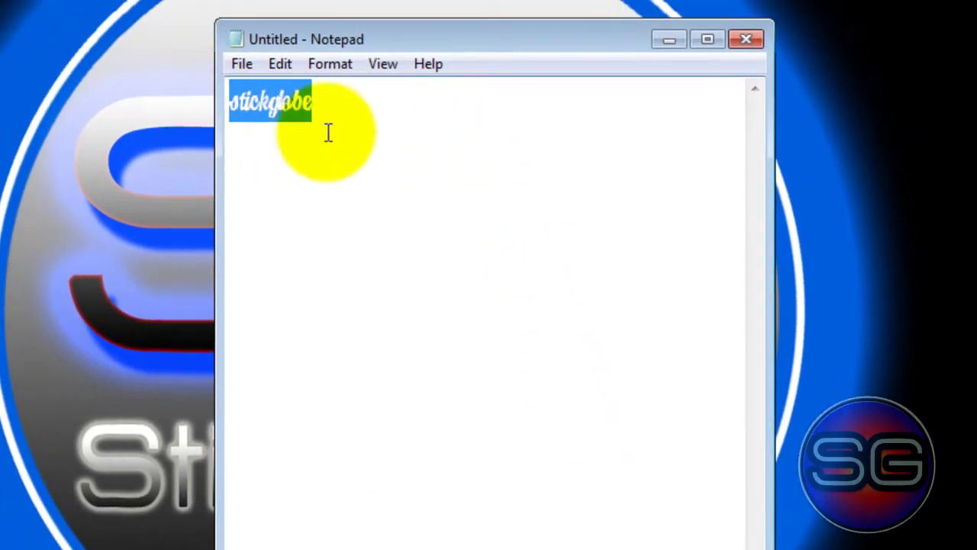
- Reselect 'stickglobe', set its font size to 48, then deselect to view it
left_click(432, 155)
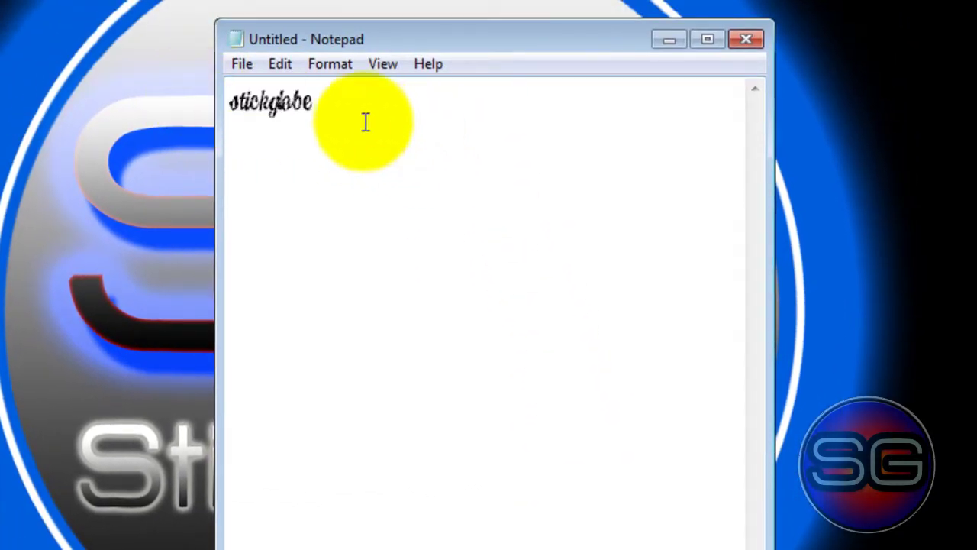
left_click_drag(343, 111, 284, 65)
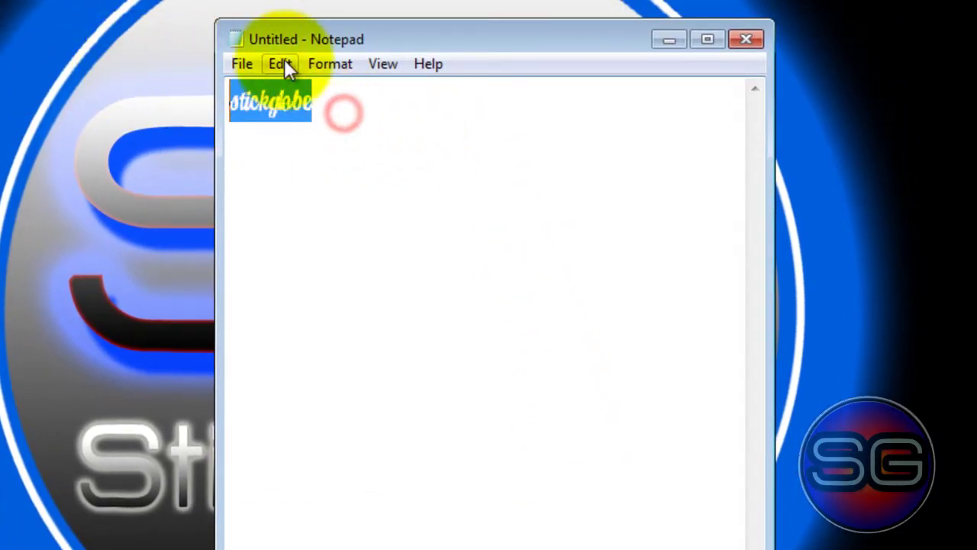
left_click(333, 67)
left_click(353, 148)
left_click_drag(334, 107, 311, 72)
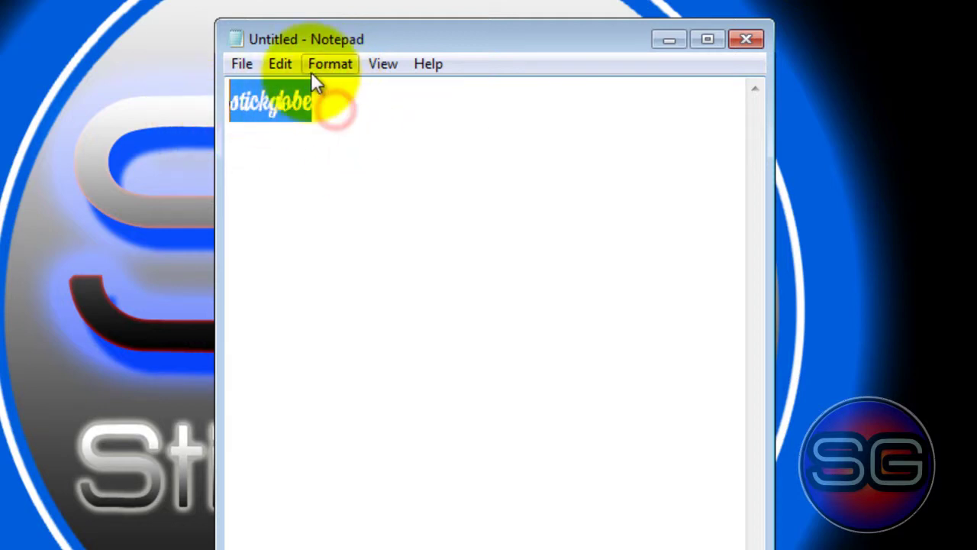
left_click(328, 65)
left_click(341, 119)
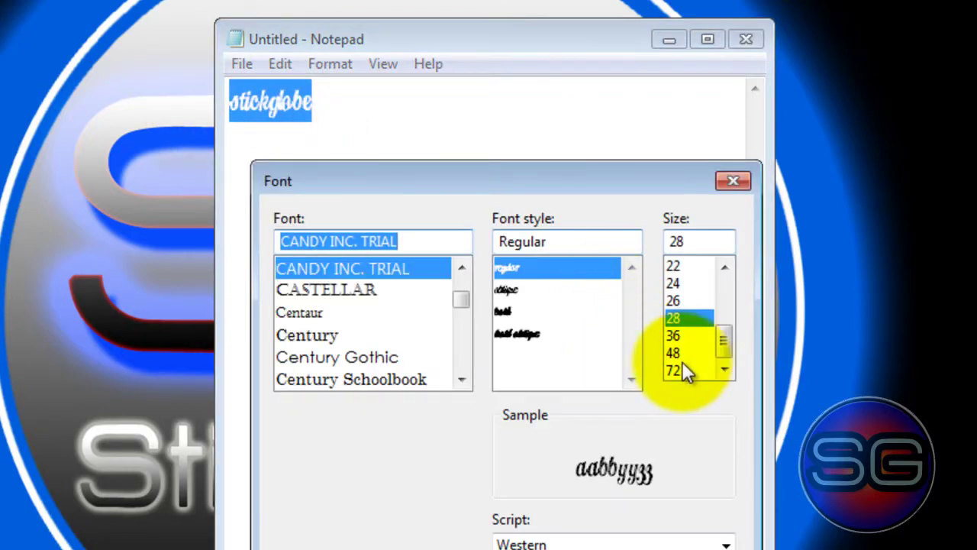
left_click(672, 353)
key("Return")
left_click(491, 279)
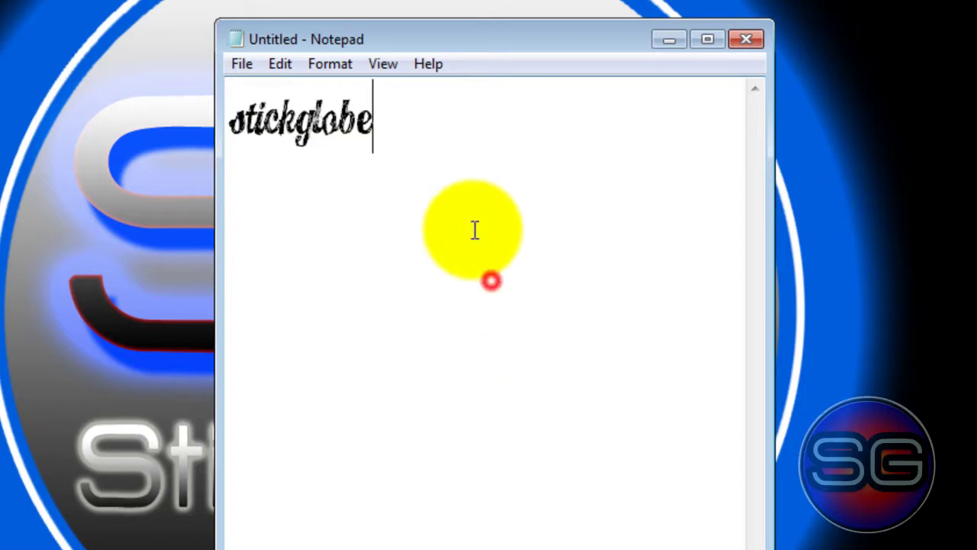
left_click_drag(478, 163, 218, 139)
left_click(486, 139)
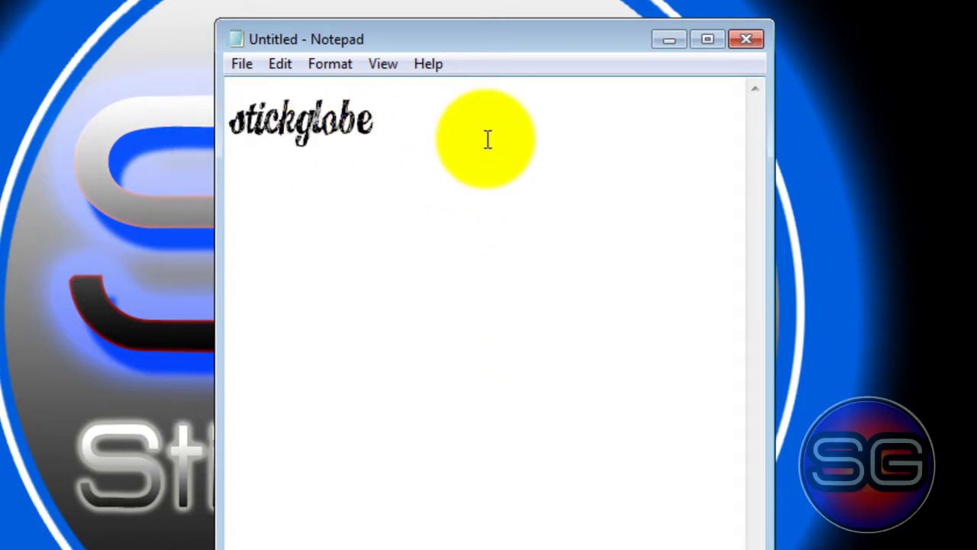